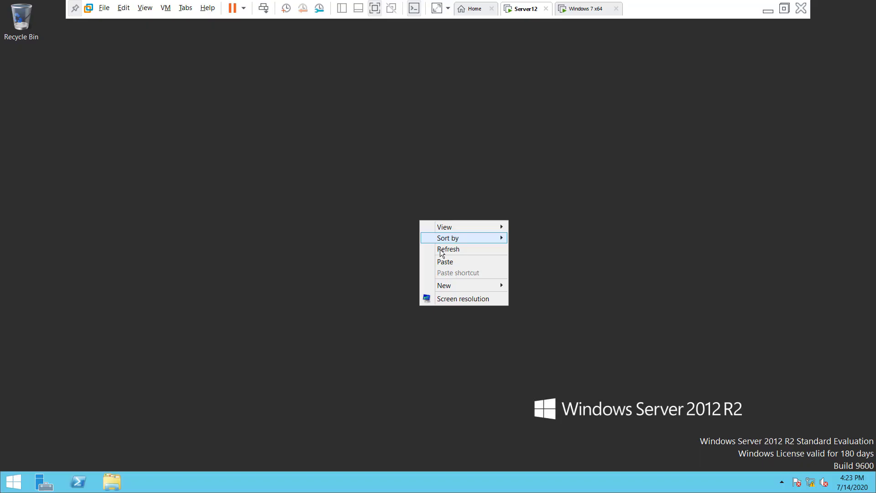
Step: Open Active Directory Users and Computers from Server Manager and select the IT1 user in IT-Group's IT-Users unit
left_click(409, 294)
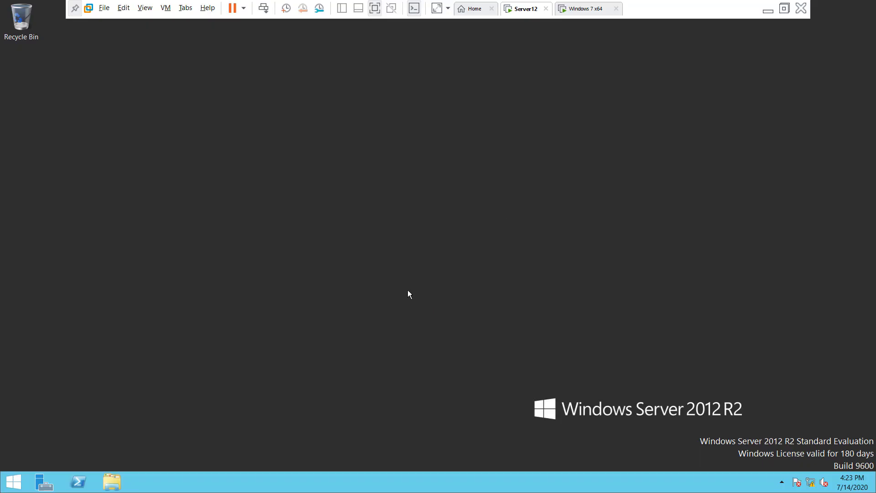
left_click(44, 481)
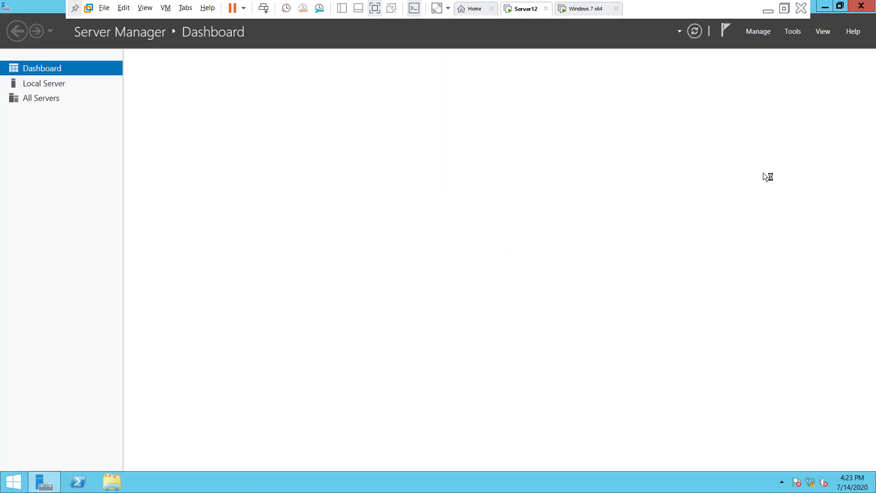
left_click(793, 30)
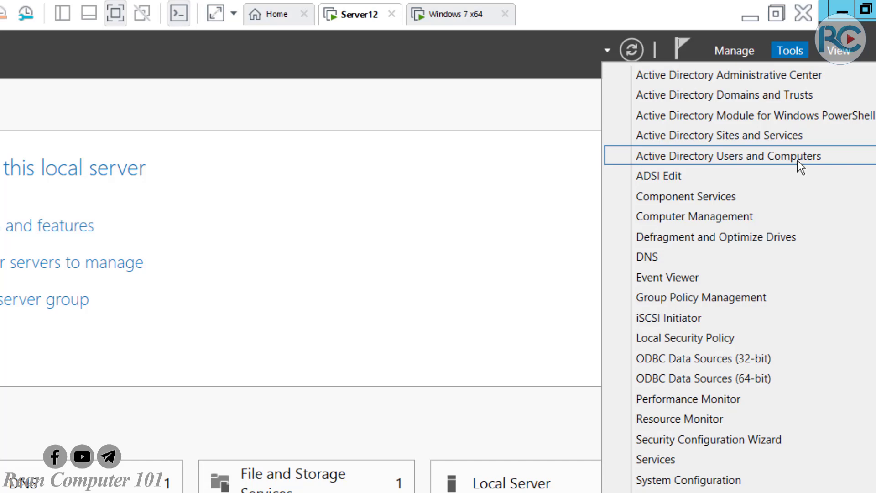
left_click(797, 161)
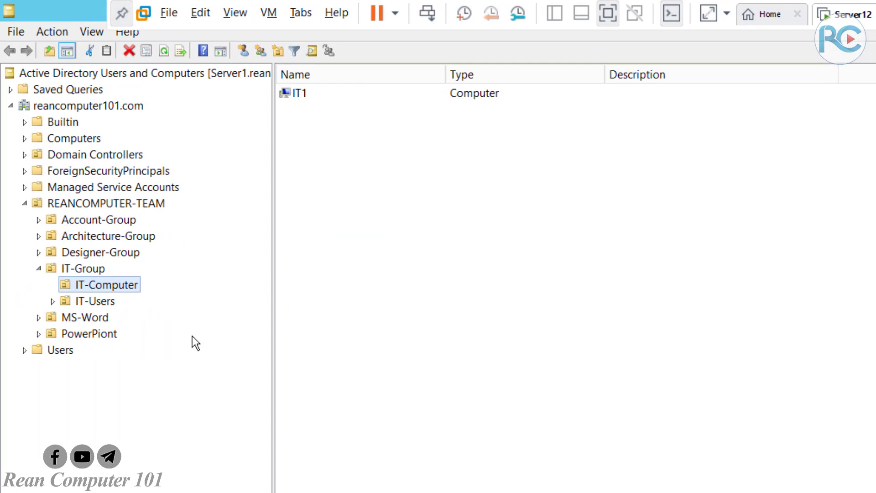
left_click(92, 303)
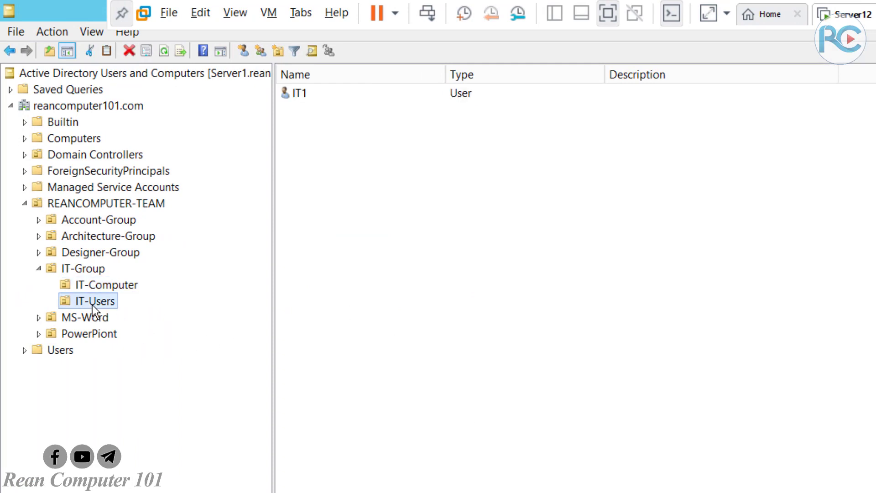
left_click(296, 94)
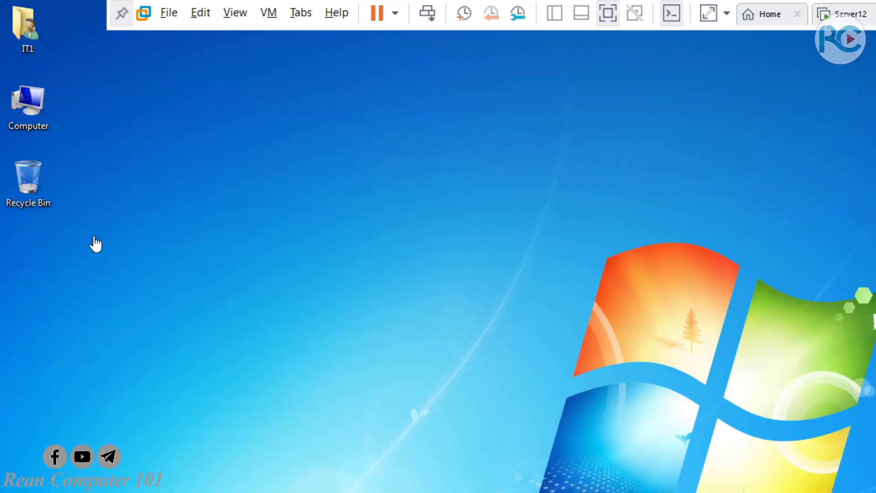
Step: Refresh the Windows 7 x64 machine's desktop and check which account is logged on there
right_click(94, 238)
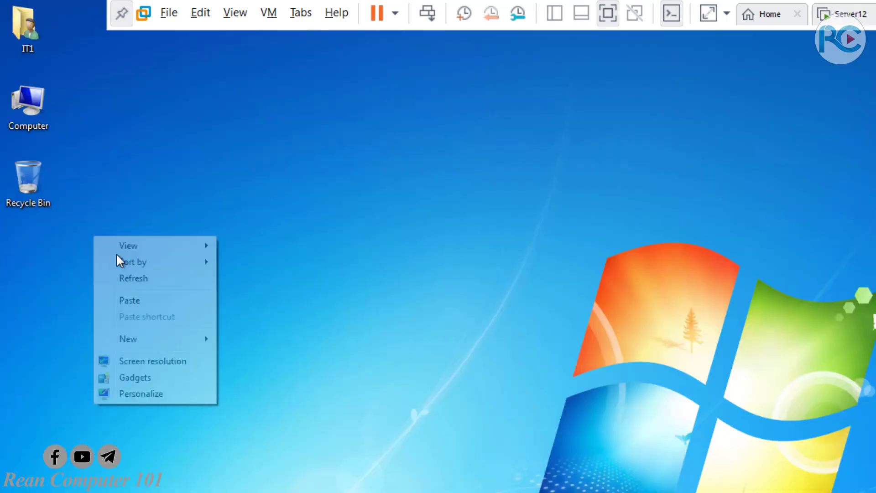
left_click(151, 281)
left_click(26, 27)
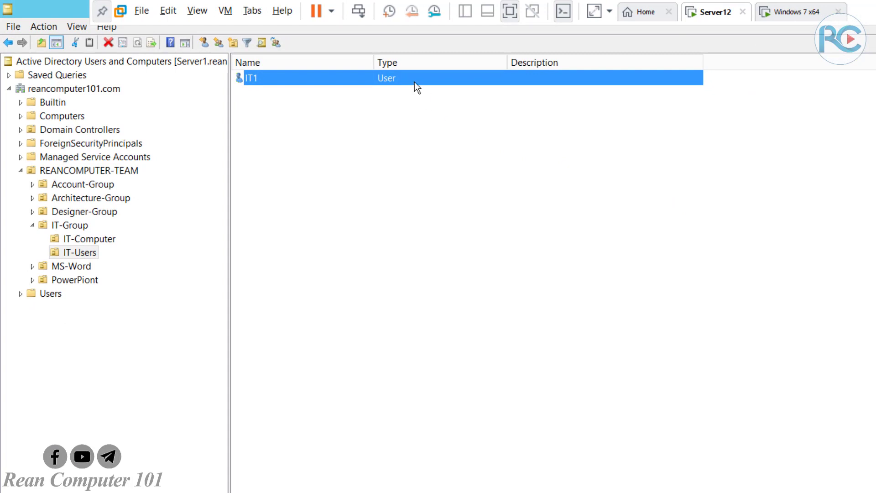
double_click(414, 81)
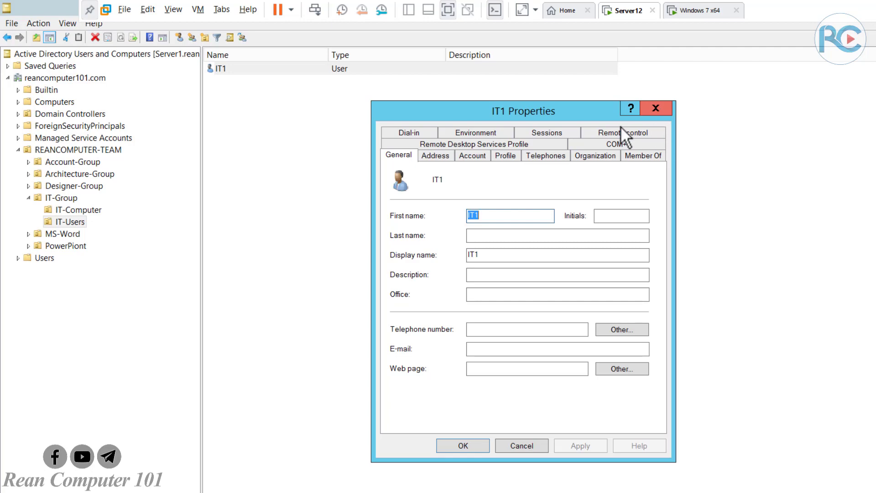
left_click(659, 112)
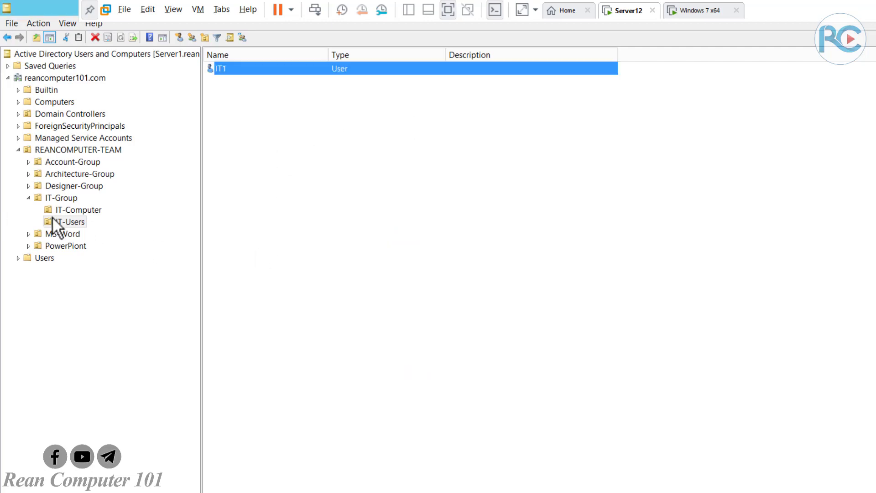
right_click(247, 73)
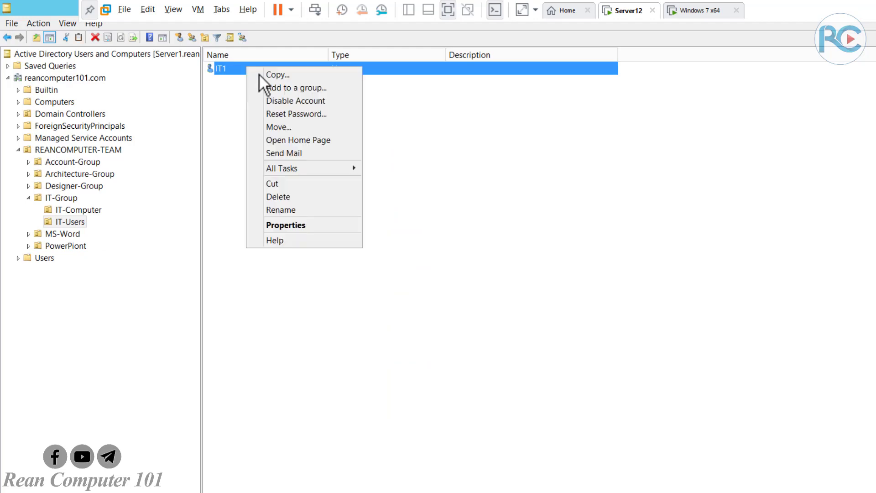
left_click(294, 227)
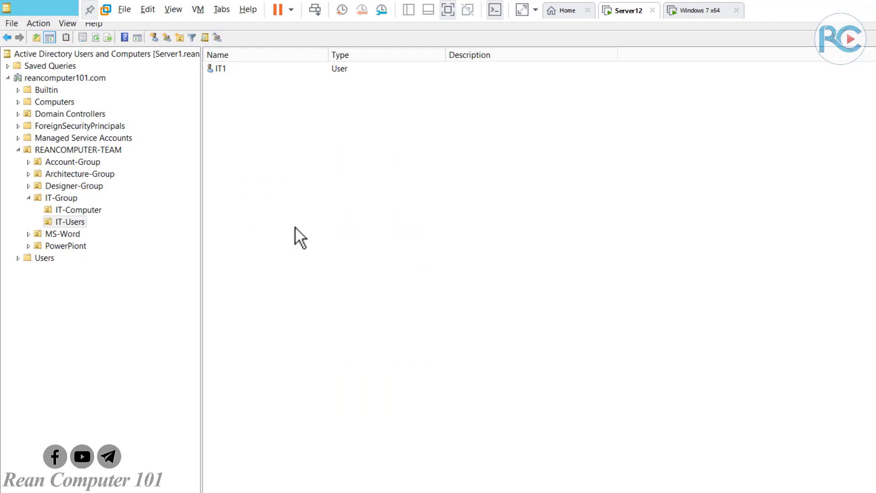
Step: Open the IT1 user's account properties and set Logon Denied for all hours, Sunday through Saturday
double_click(240, 71)
left_click_drag(482, 111, 401, 88)
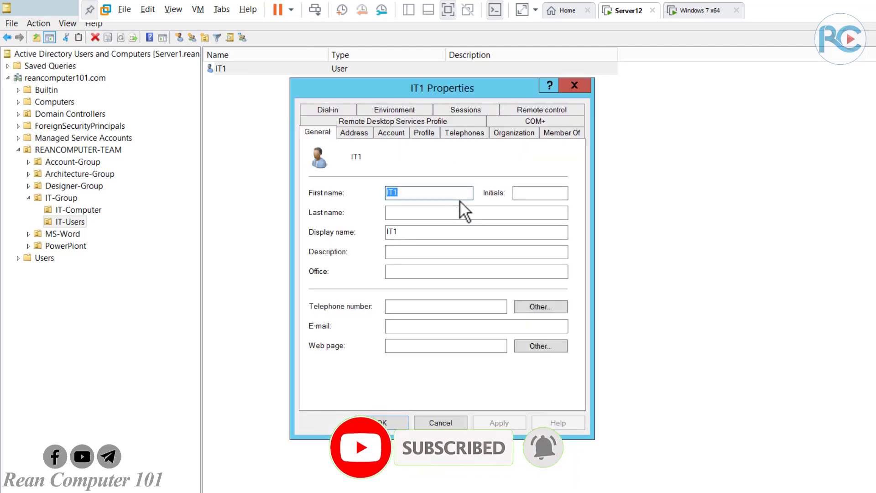
left_click(393, 133)
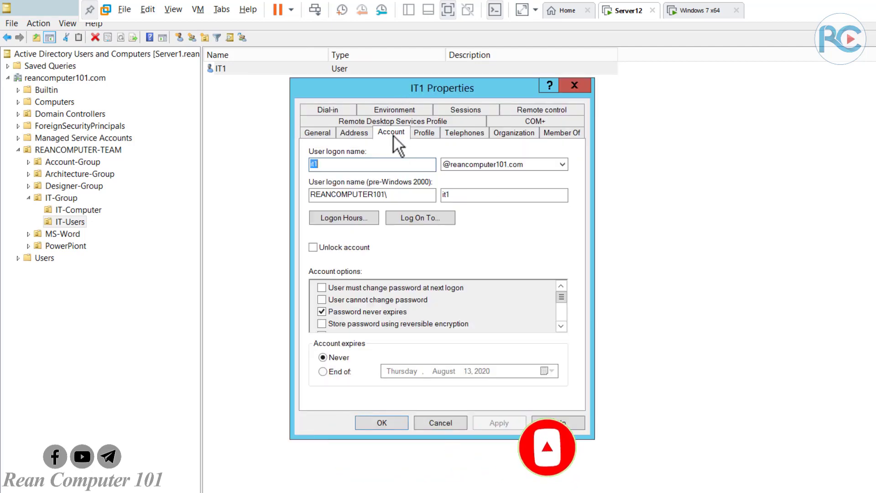
left_click(358, 221)
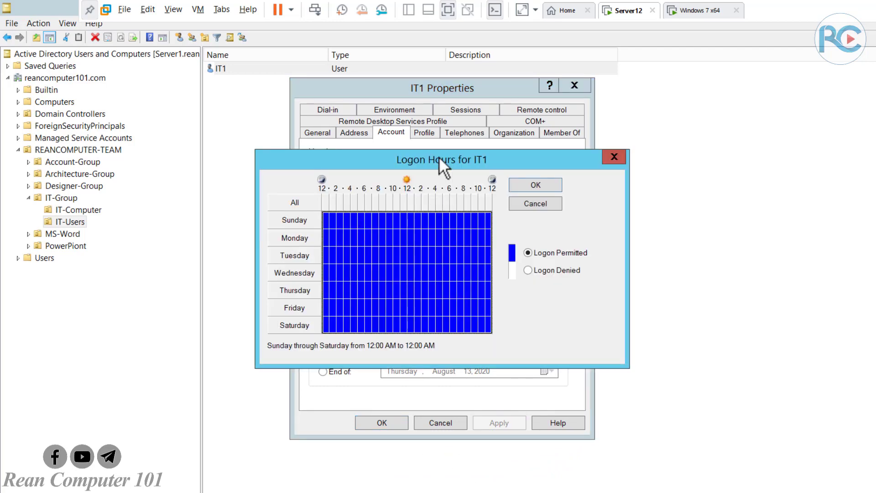
left_click_drag(439, 156, 553, 110)
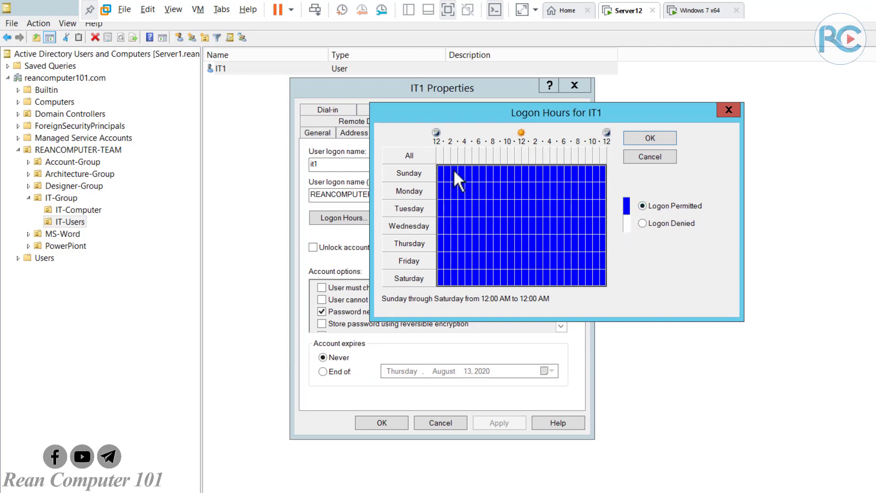
left_click_drag(439, 173, 605, 281)
left_click(642, 223)
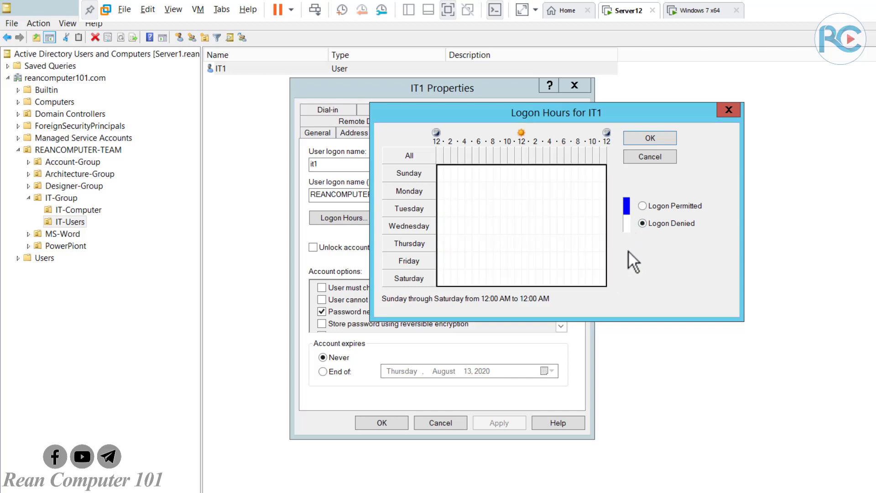
left_click(648, 138)
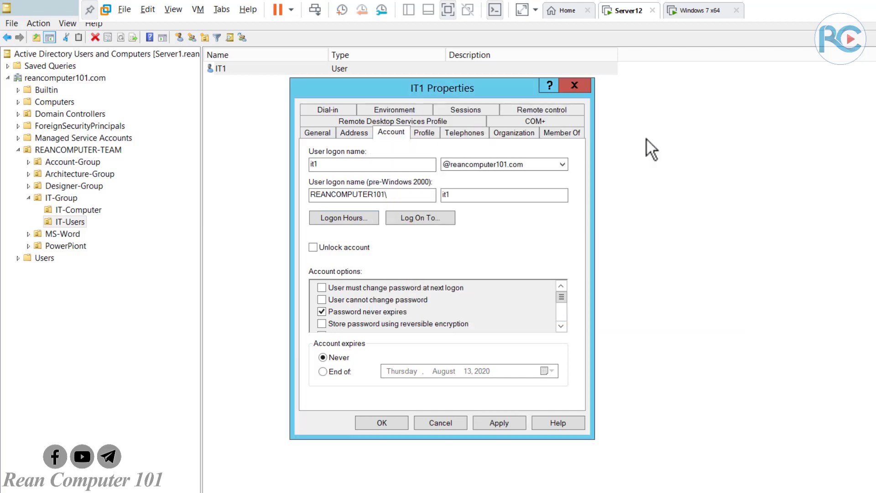
Step: Review IT1's logon hours once more, apply the account changes and close the properties
left_click(342, 217)
left_click_drag(547, 156, 698, 136)
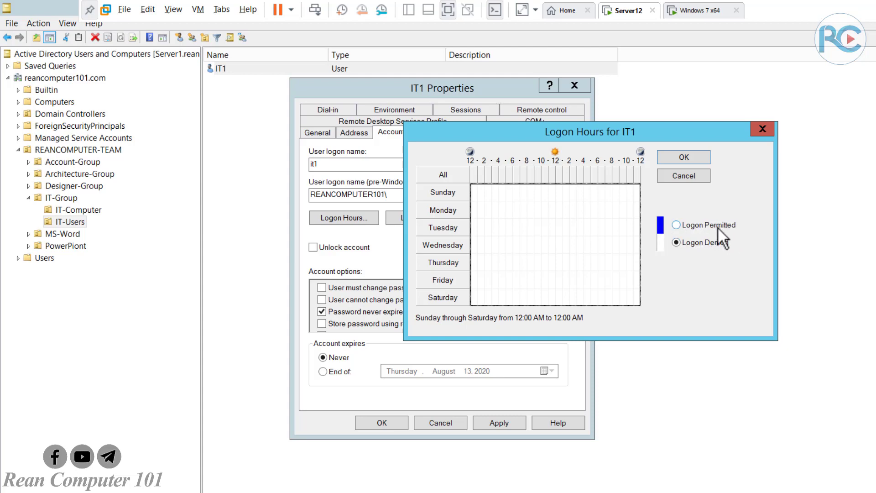
left_click_drag(597, 131, 455, 118)
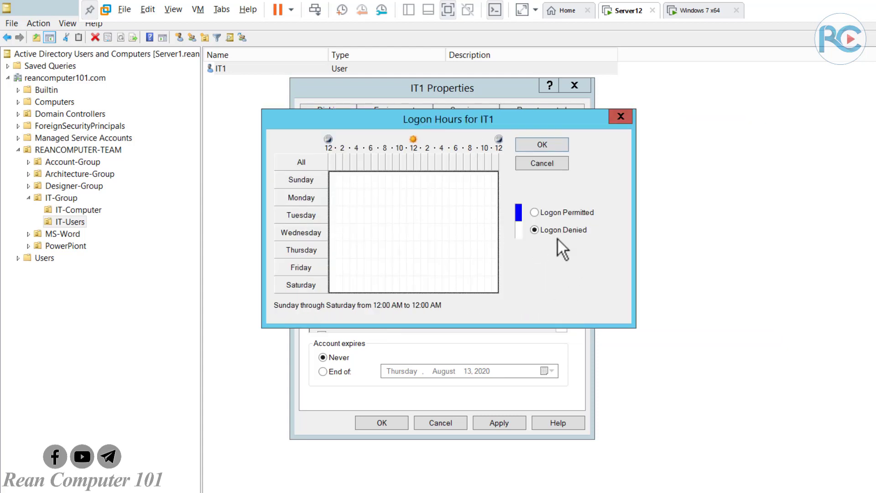
left_click(550, 143)
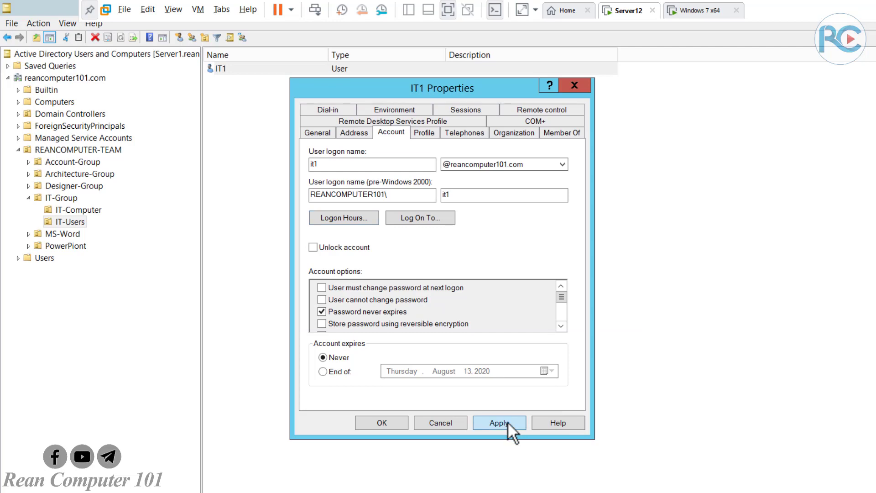
left_click(507, 420)
left_click(387, 420)
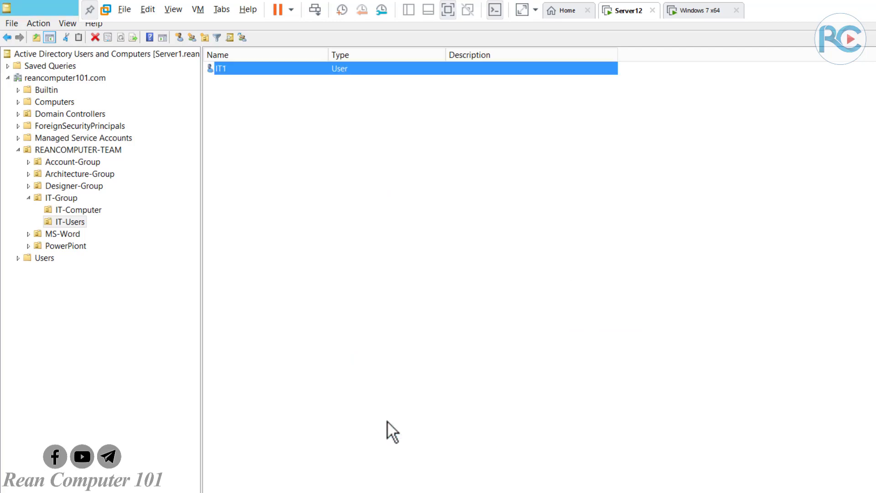
Step: Switch to the Windows 7 x64 machine, refresh the desktop and log off the current account
left_click(698, 10)
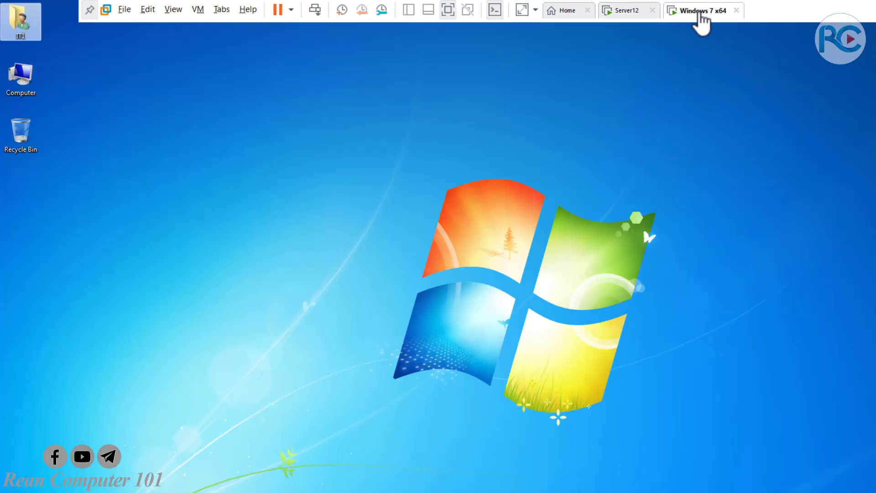
right_click(354, 178)
left_click(377, 203)
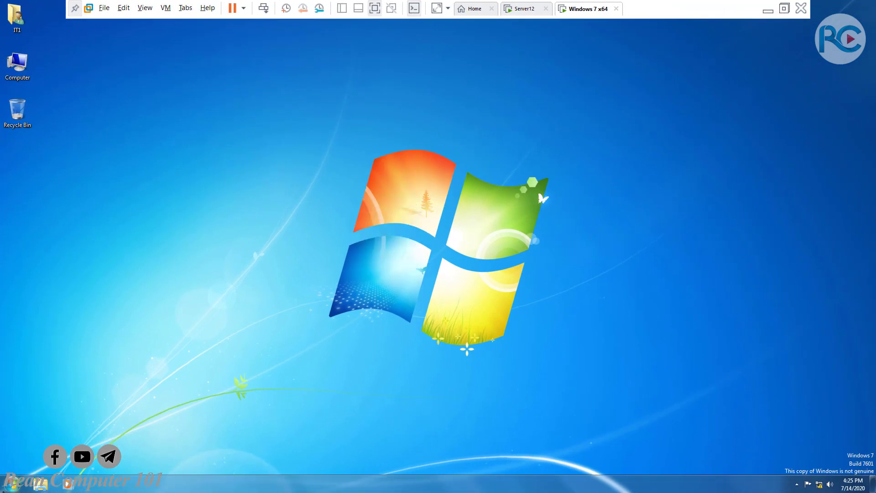
left_click(10, 484)
left_click(160, 460)
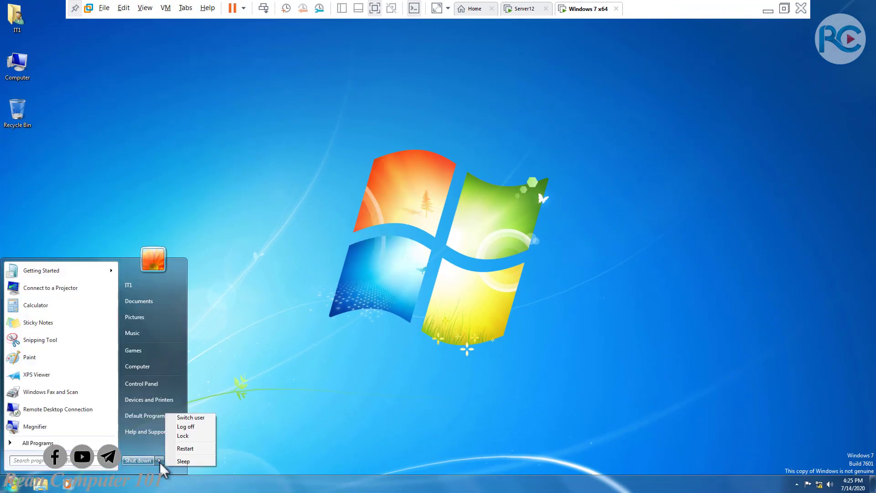
left_click(187, 430)
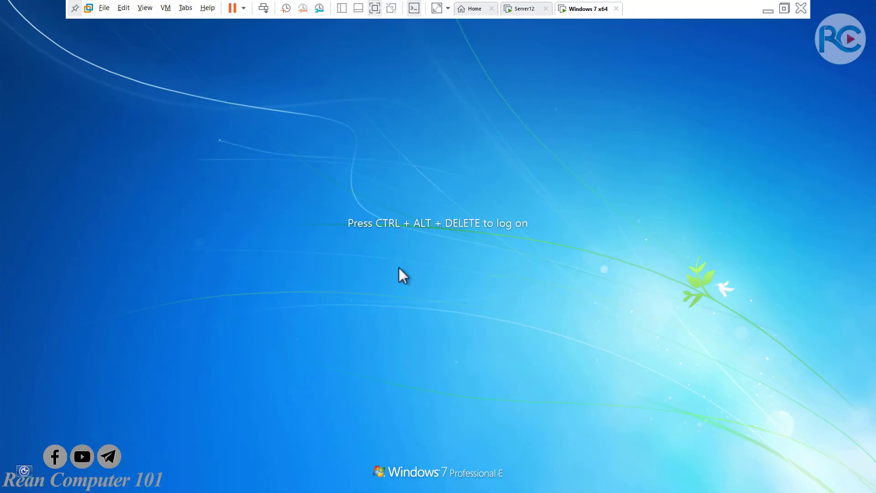
Step: Try twice to log on to the REANCOMPUTER101 domain as it1 by entering the account password, dismissing each resulting message
key("ctrl+alt+Insert")
type("•")
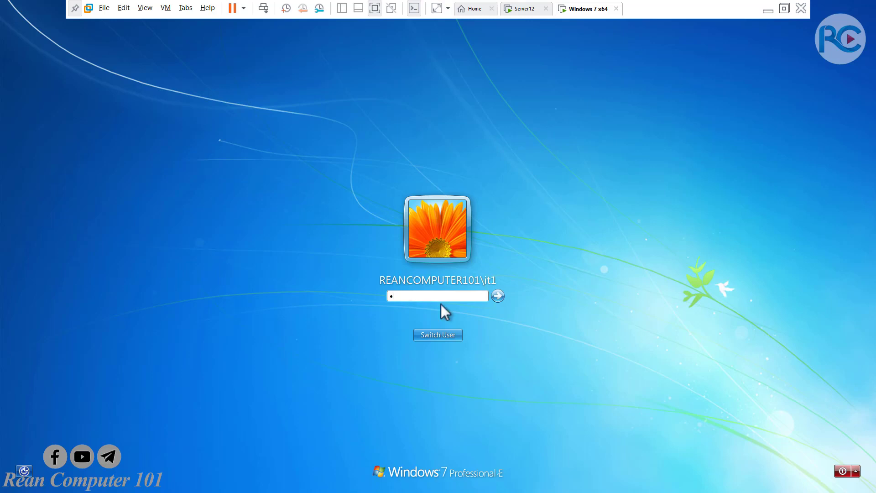
left_click(498, 296)
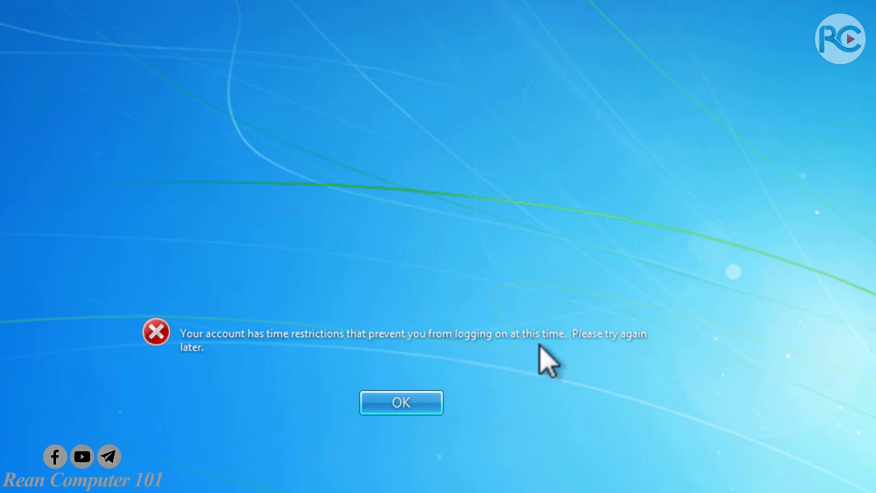
left_click(398, 407)
type("1")
key("Return")
left_click(429, 407)
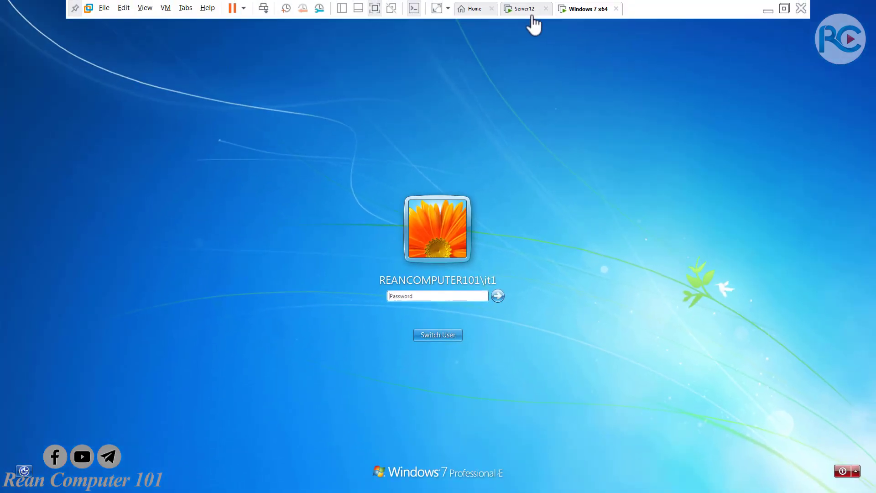
Step: Switch back to the Server12 machine and open the IT1 user's logon hours in its account properties
left_click(530, 13)
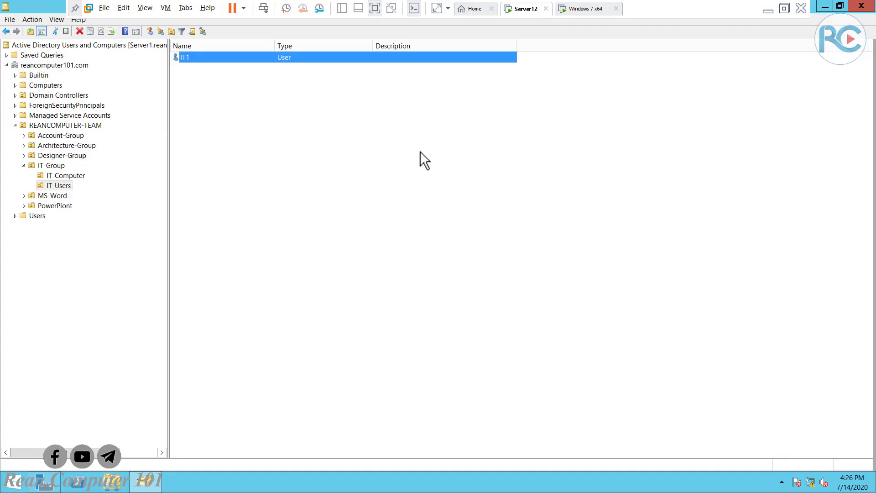
left_click(312, 65)
double_click(264, 57)
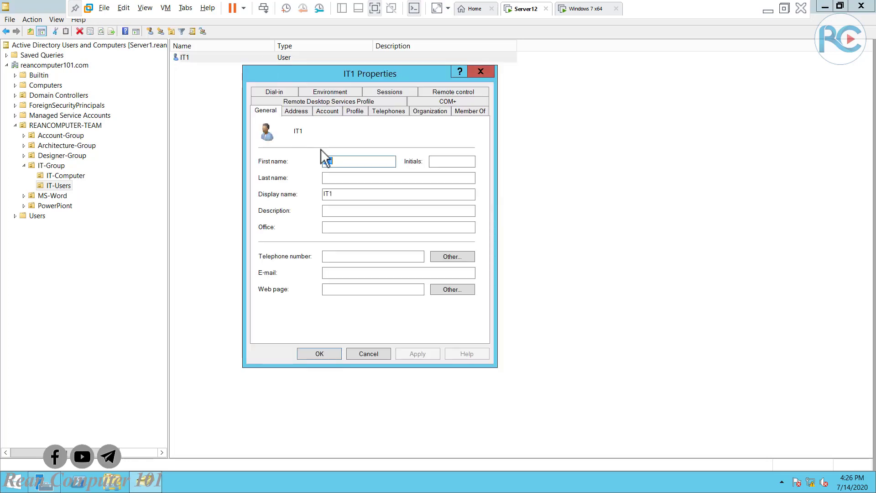
left_click(324, 108)
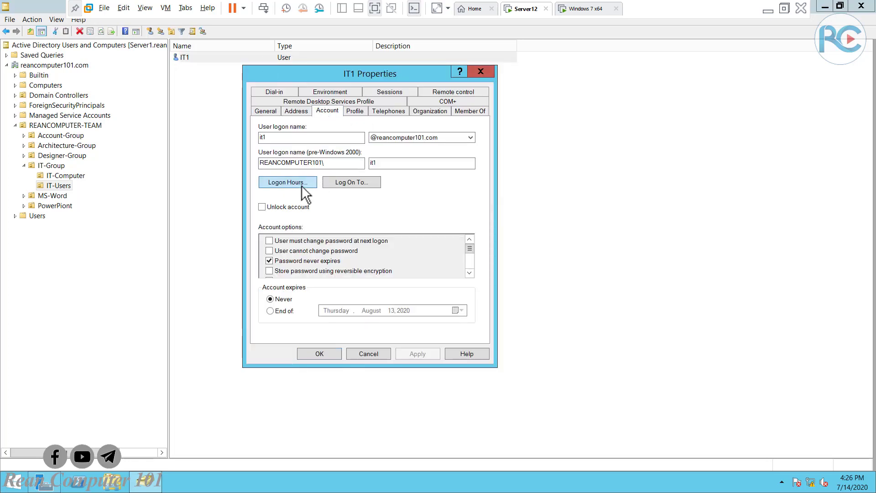
left_click(301, 185)
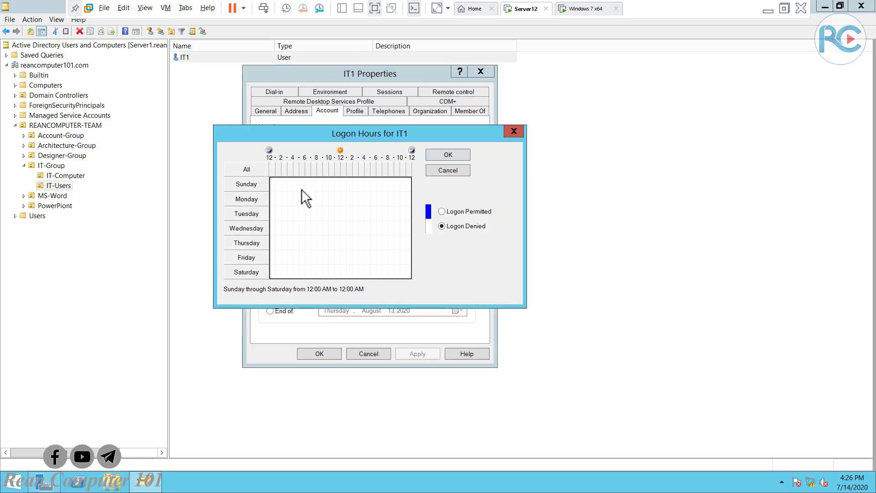
Step: Permit IT1's logon Monday through Friday from 7:00 AM to 5:00 PM, then apply the account changes and close the properties
left_click(273, 199)
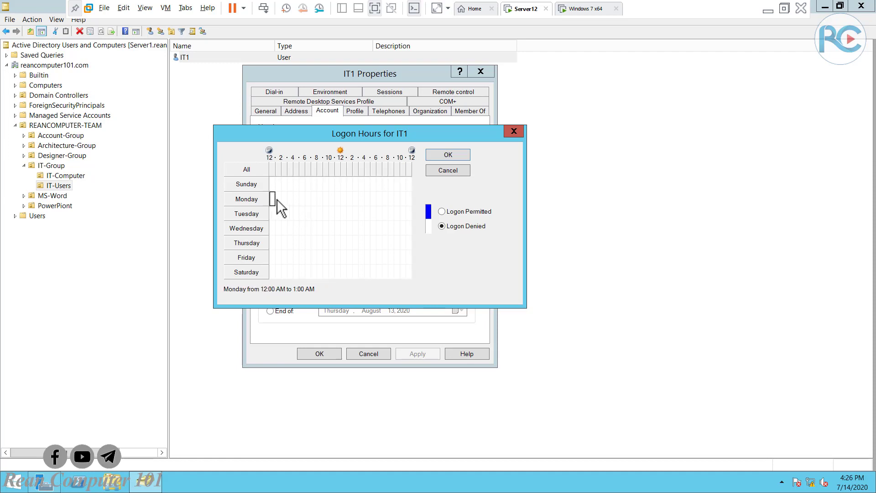
left_click(310, 199)
left_click(314, 199)
left_click_drag(312, 199, 324, 197)
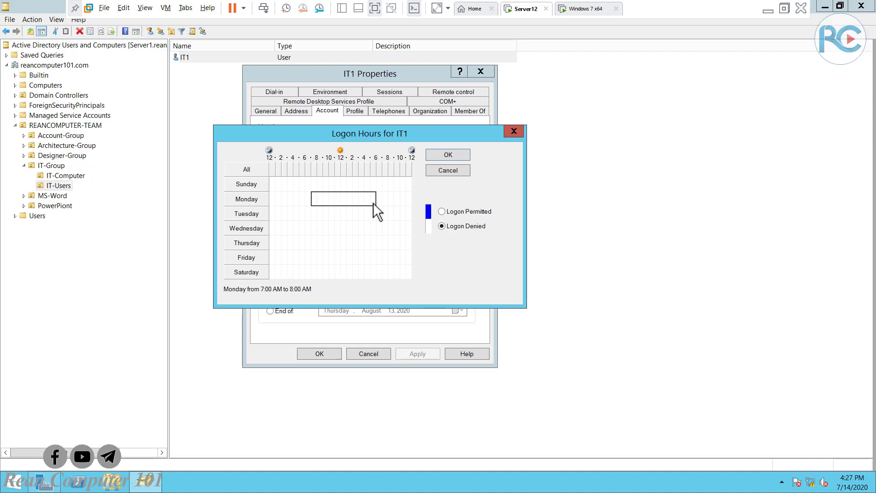
left_click_drag(373, 203, 365, 253)
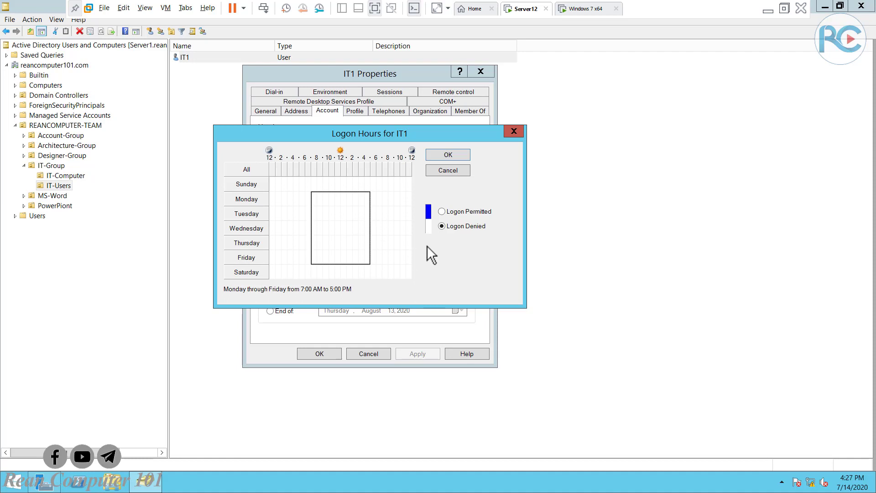
left_click(442, 212)
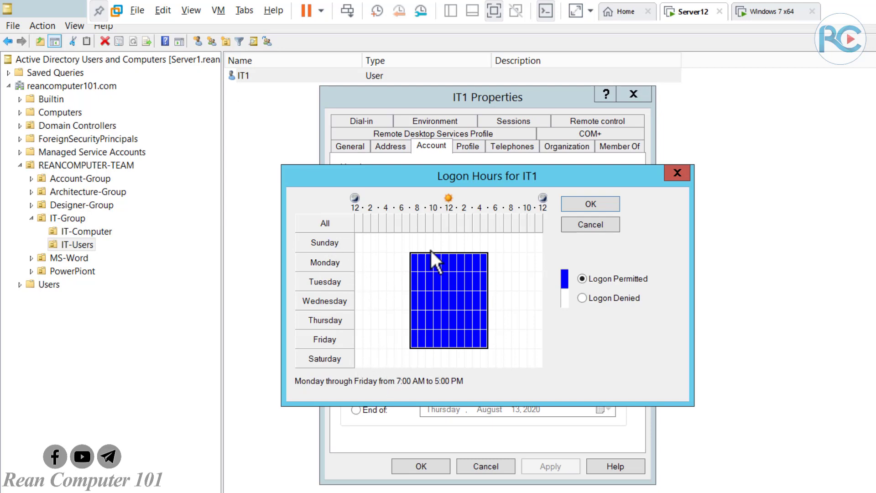
left_click(586, 201)
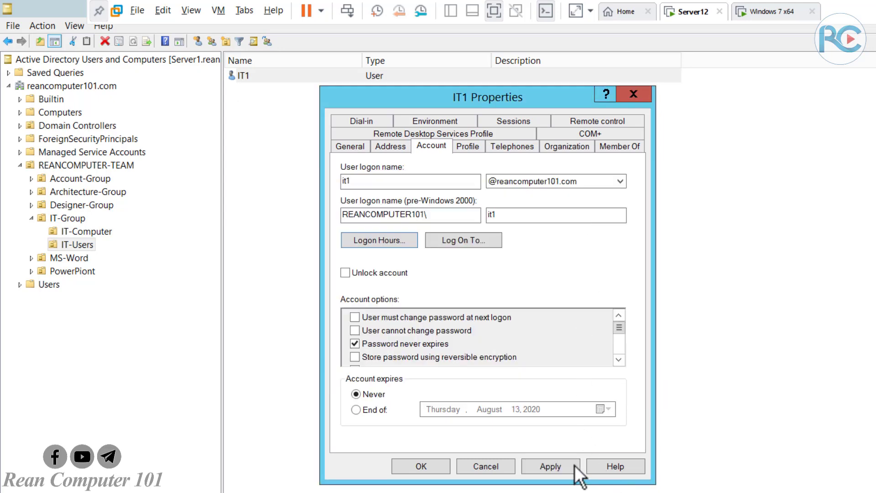
left_click(542, 466)
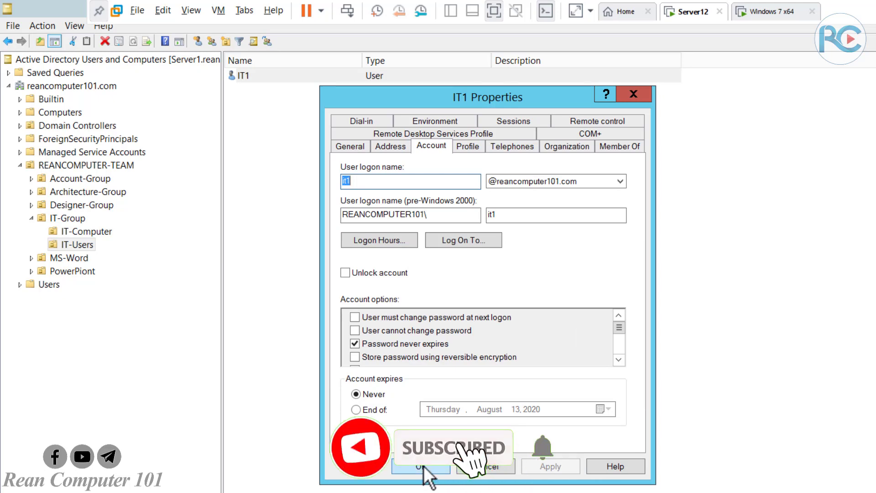
left_click(422, 467)
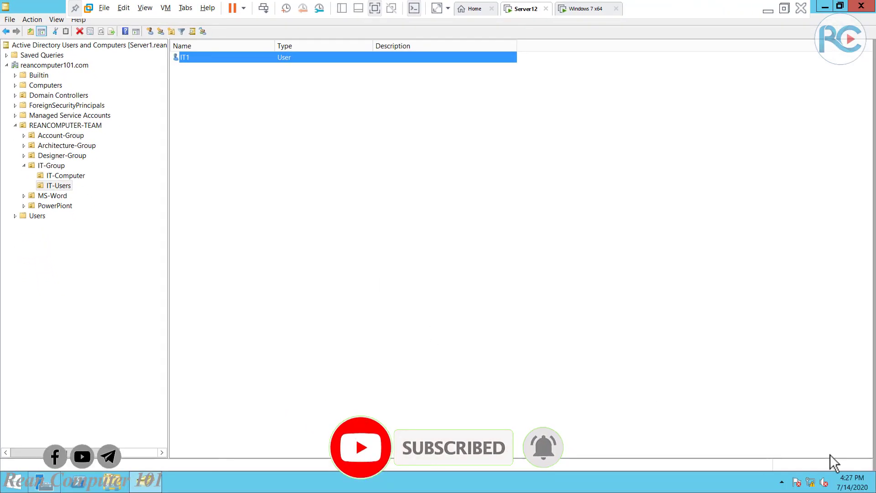
Step: Switch to the Windows 7 x64 machine, log on as REANCOMPUTER101\it1 with the account password, and dismiss the Windows activation window
left_click(581, 9)
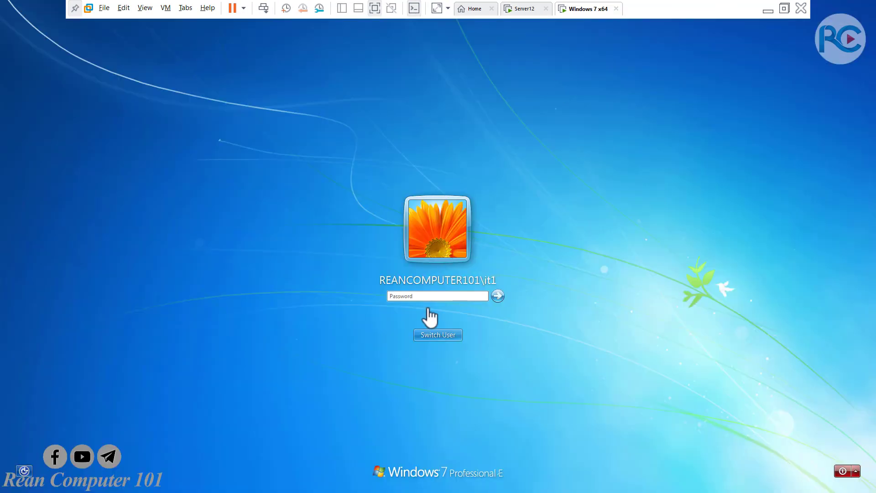
left_click(417, 296)
type("p")
left_click(497, 295)
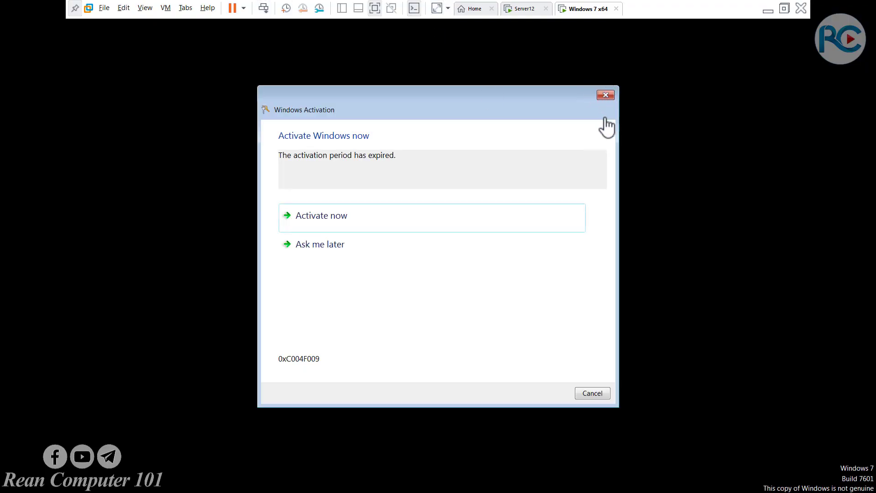
left_click(605, 95)
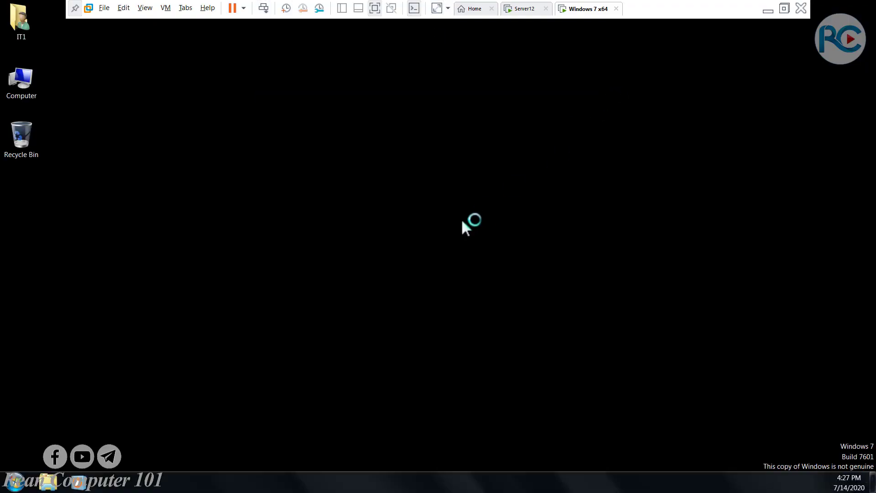
Step: Apply the Windows 7 Aero theme to the desktop and close the personalization settings
right_click(383, 104)
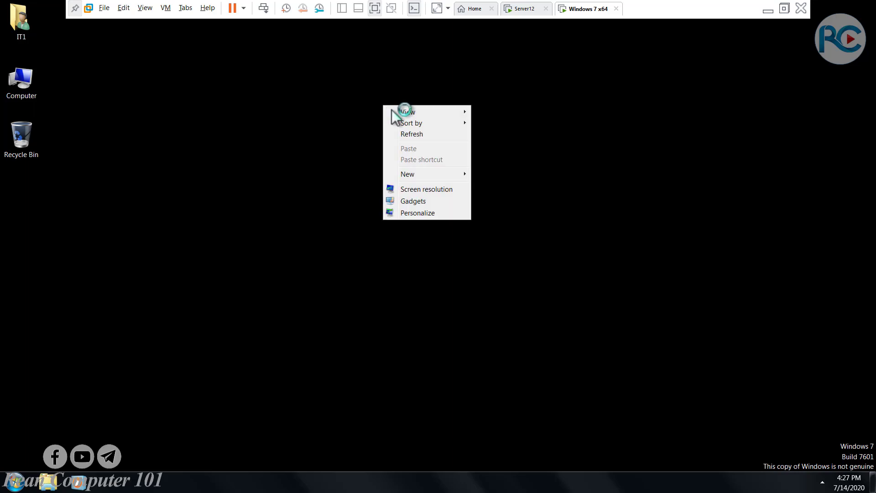
left_click(417, 212)
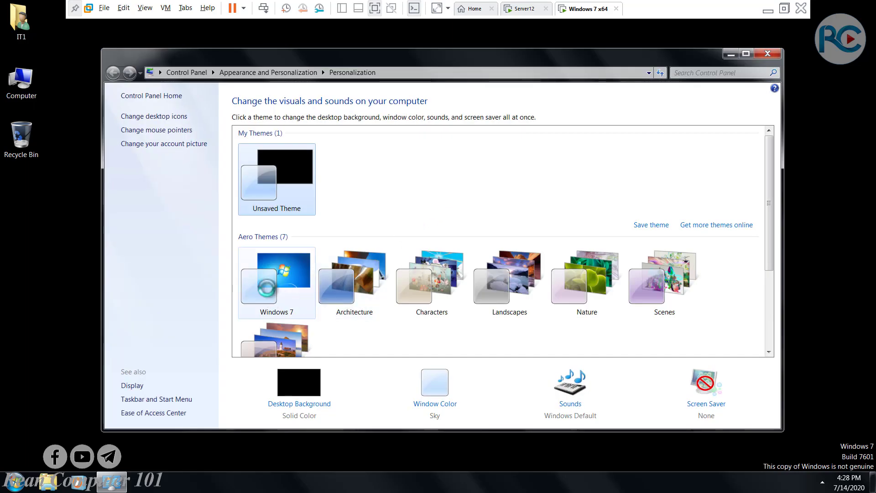
left_click(276, 281)
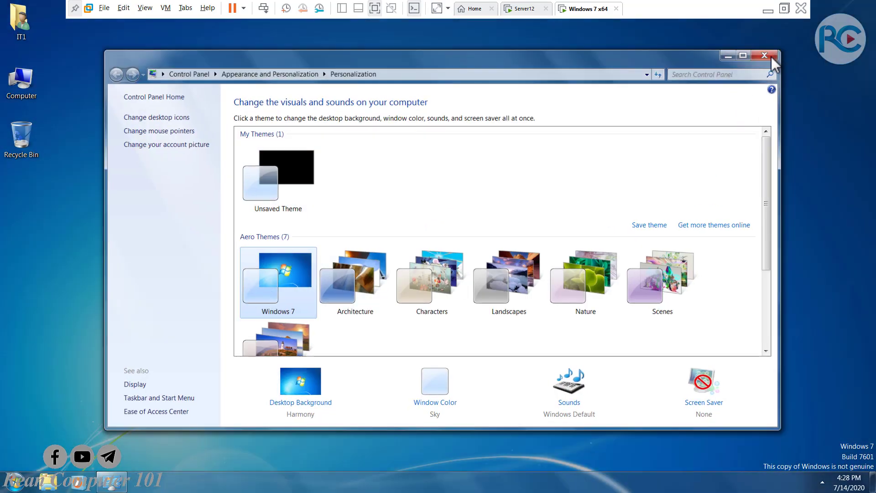
left_click(770, 55)
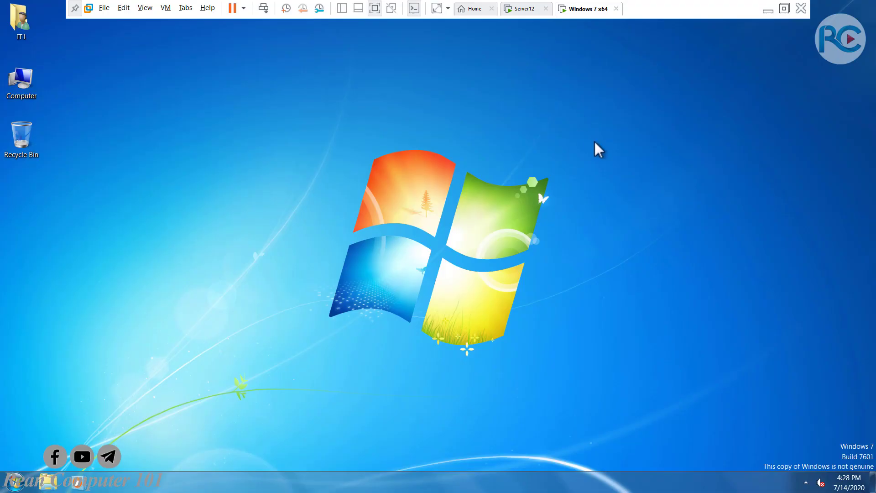
right_click(595, 141)
left_click(596, 141)
Step: Switch back to the Server12 machine and select the IT1 user in IT-Users
left_click(527, 11)
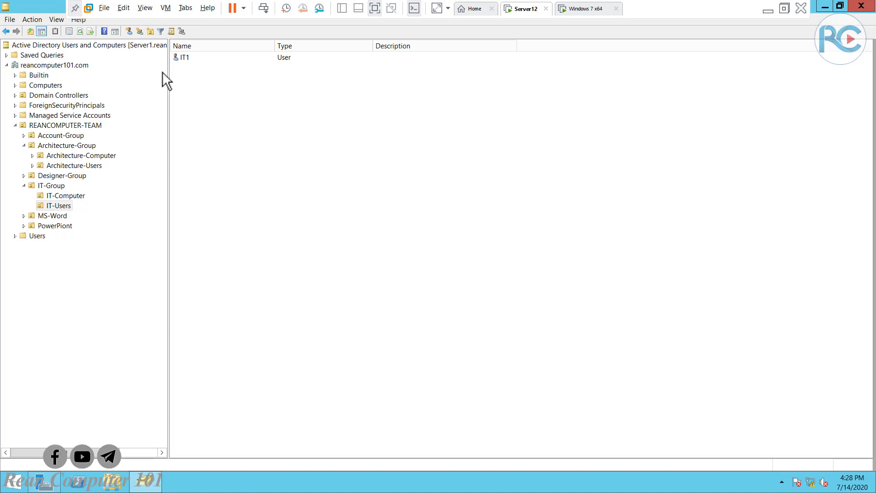
left_click(182, 58)
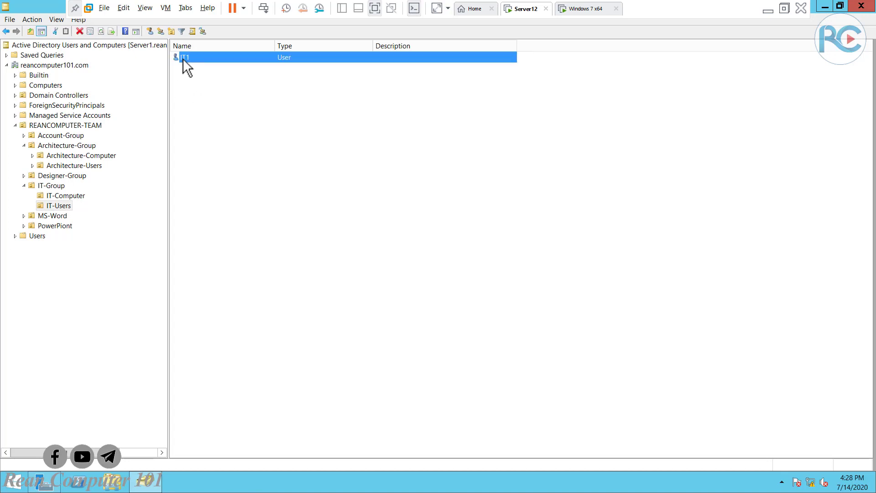